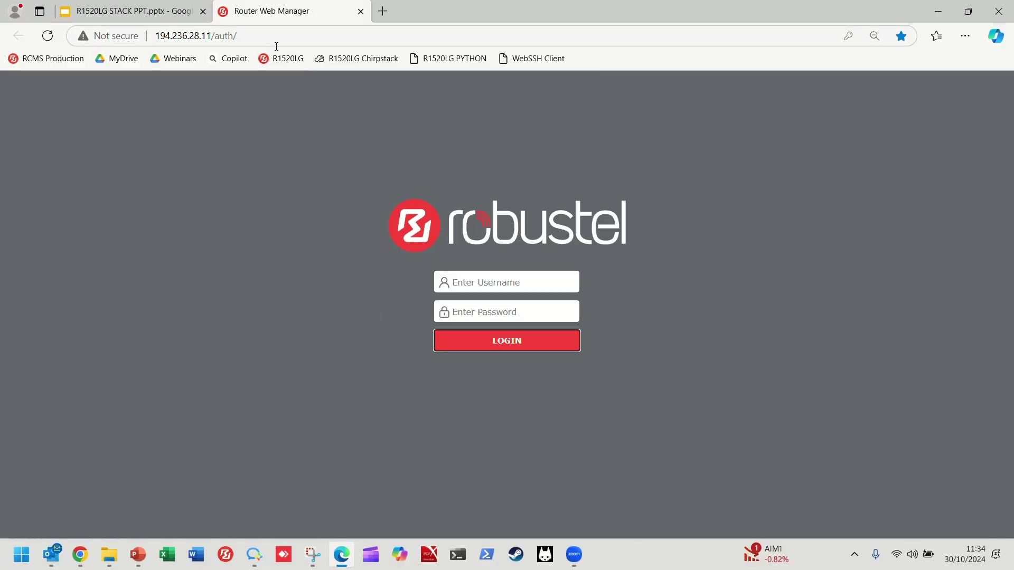
Log in to the router web manager with the saved sudoku username and its stored password
left_click(497, 285)
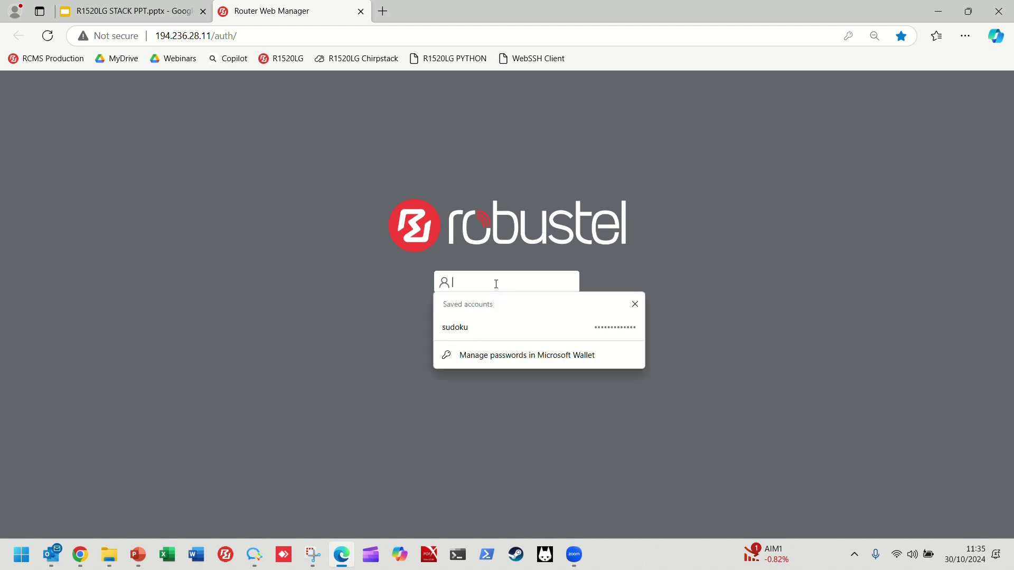
left_click(473, 328)
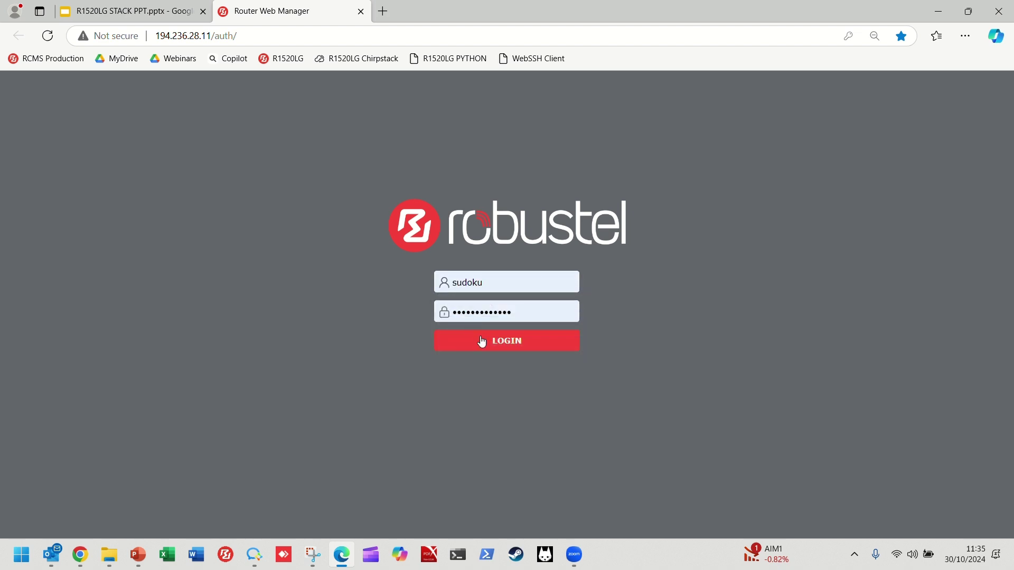
left_click(482, 341)
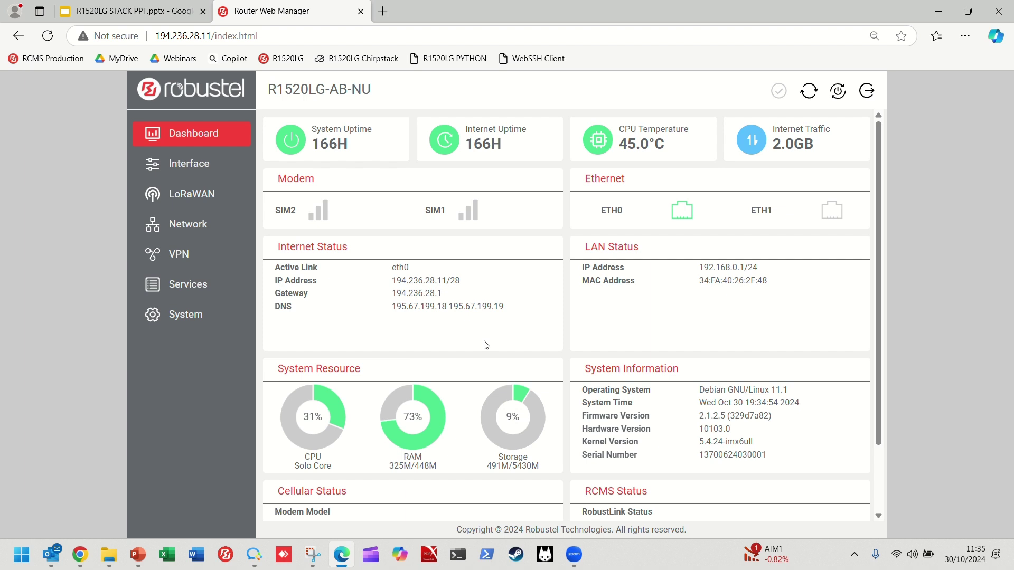
Highlight the operating system value on the dashboard and open the LoRa Settings page under LoRaWAN
left_click_drag(698, 390, 796, 391)
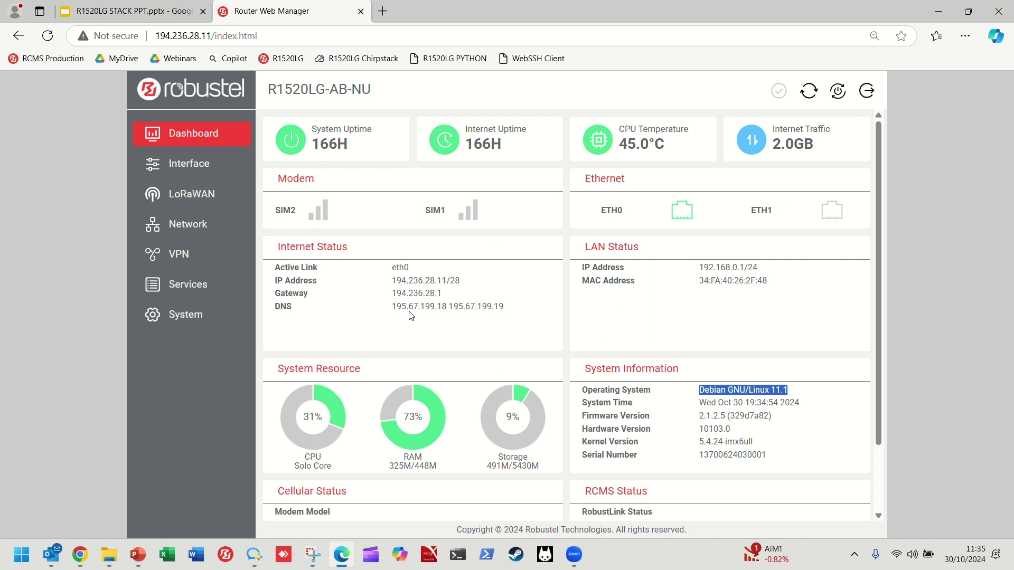
left_click(197, 194)
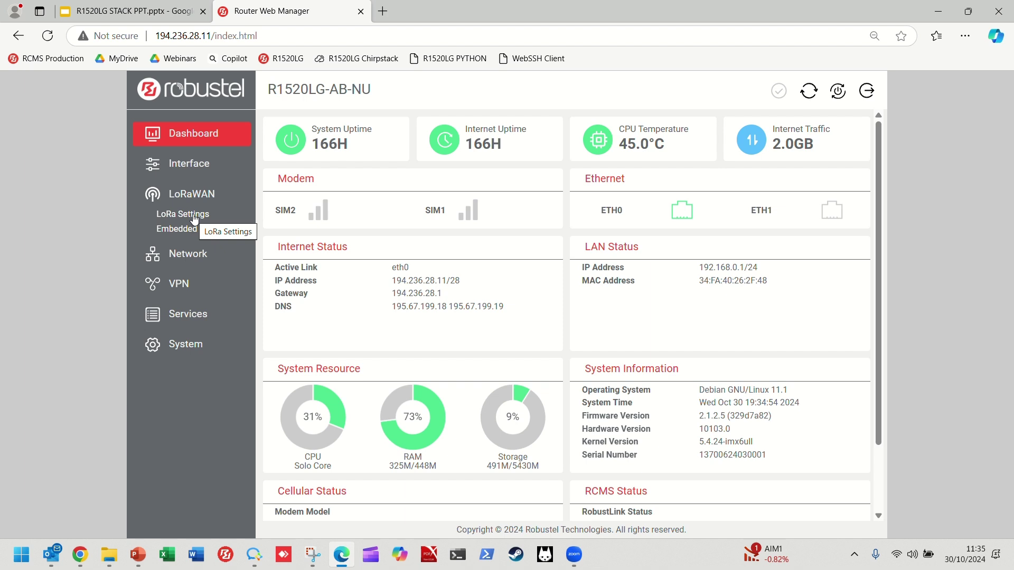
left_click(195, 214)
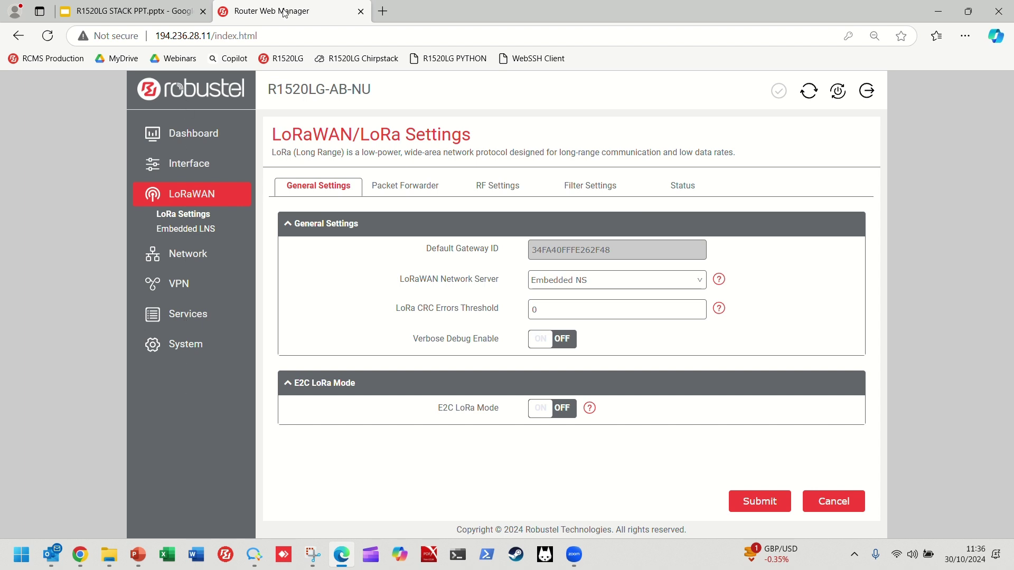
Go to the embedded ChirpStack server at 194.236.28.11:8080 in the same browser tab
double_click(289, 38)
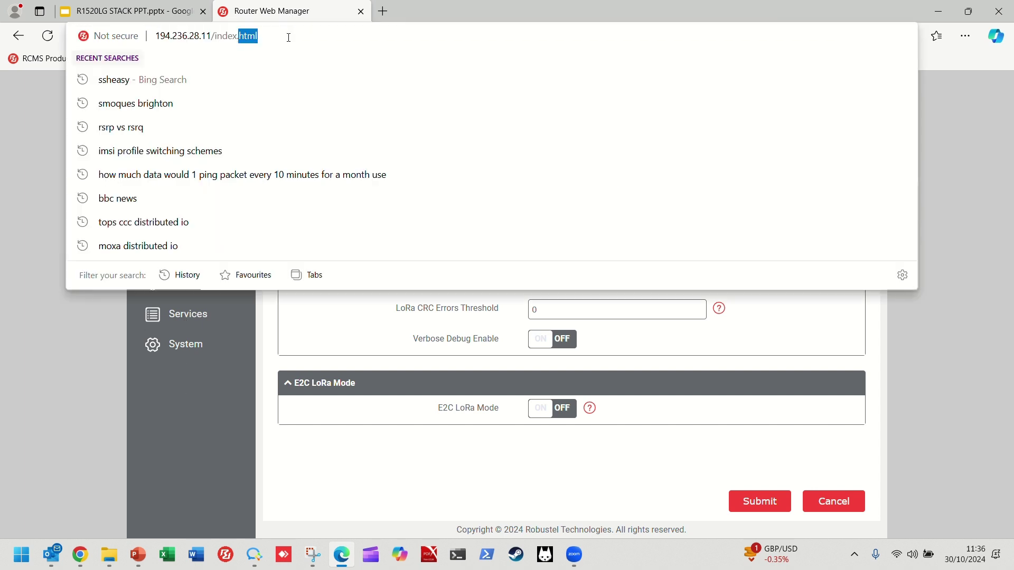
key("BackSpace")
key("BackSpace")
key("BackSpace")
key("BackSpace")
key("BackSpace")
key("BackSpace")
key("BackSpace")
key("BackSpace")
key("BackSpace")
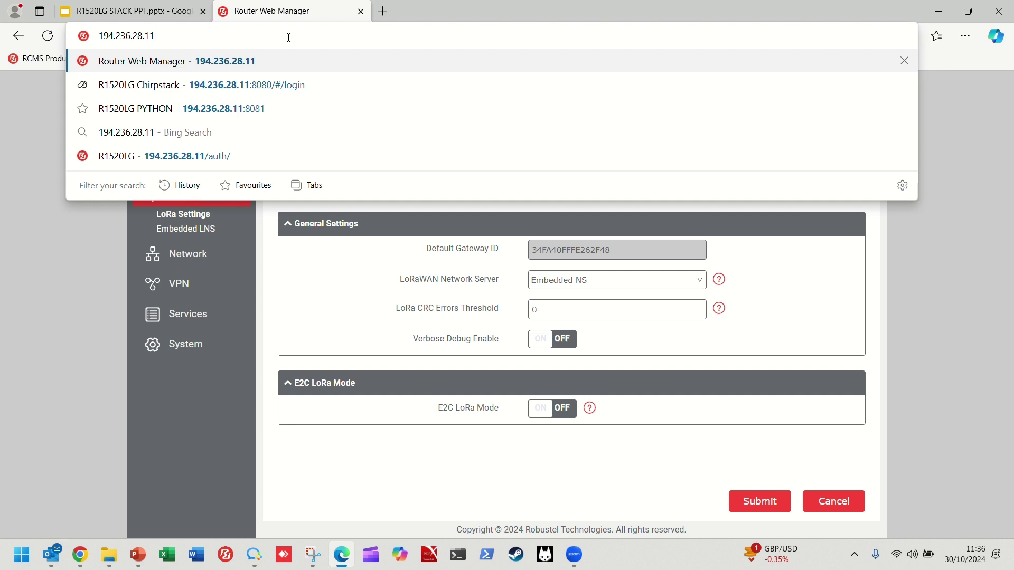
type(":808")
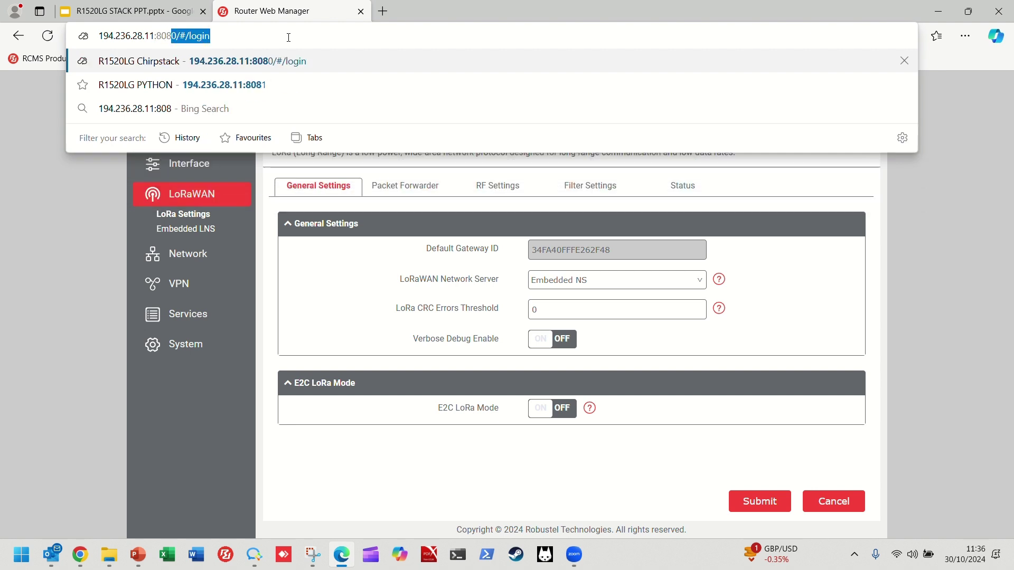
type("0")
key("Return")
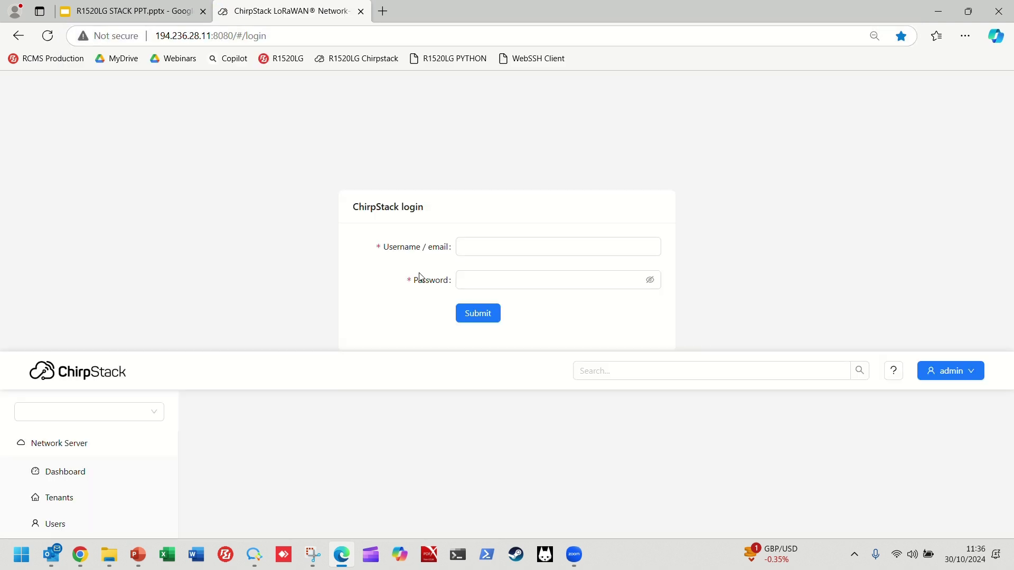
Log in to ChirpStack with the saved admin username and its stored password
left_click(499, 242)
left_click(500, 241)
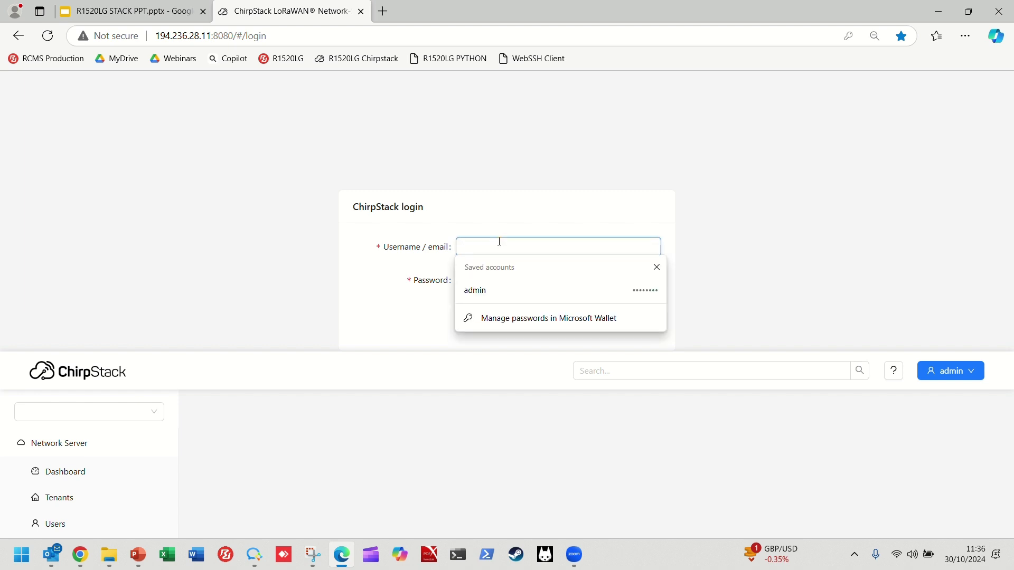
left_click(496, 292)
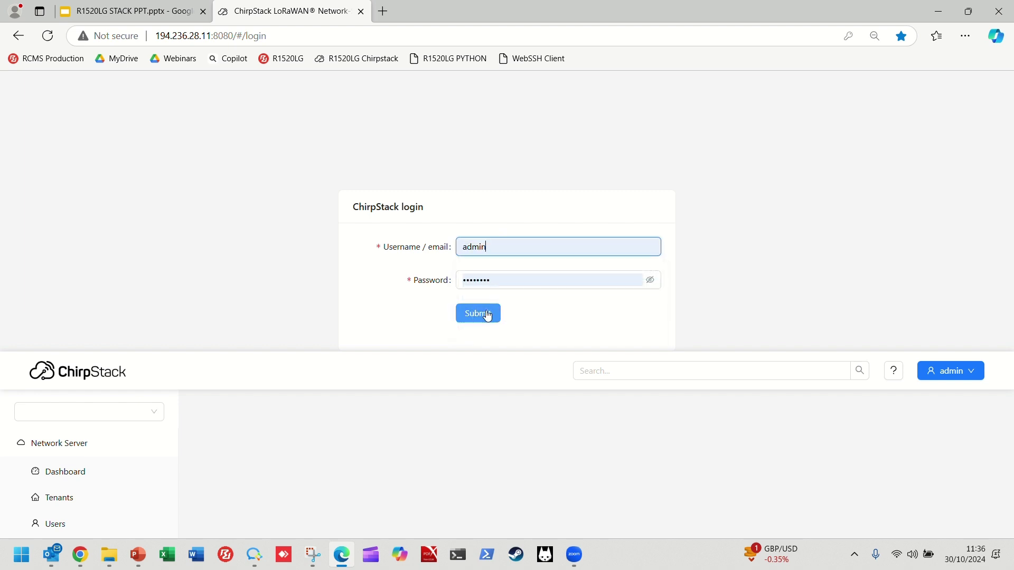
left_click(487, 315)
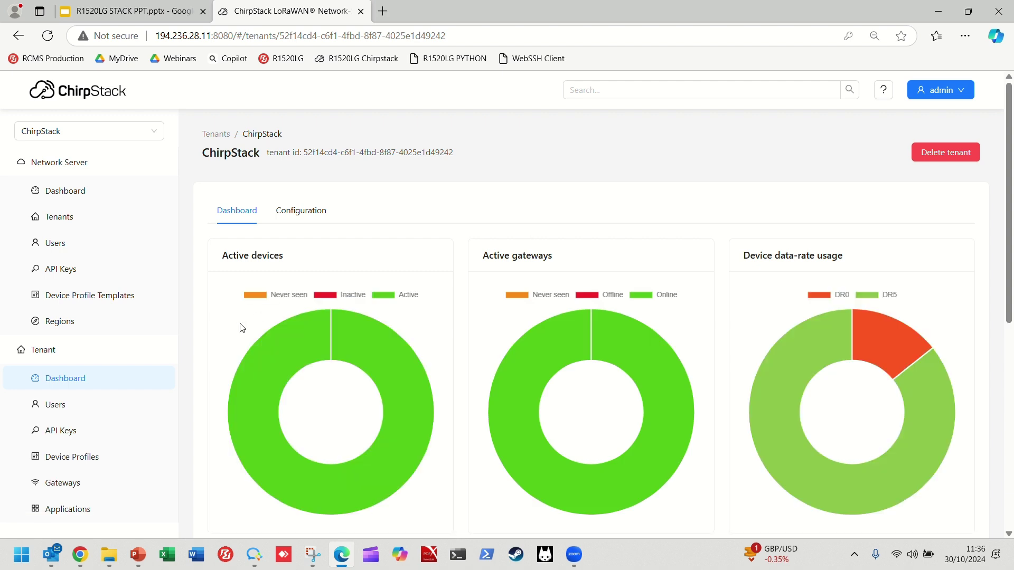
Open the Atim device profile of the ChirpStack tenant and examine its codec functions
left_click(71, 464)
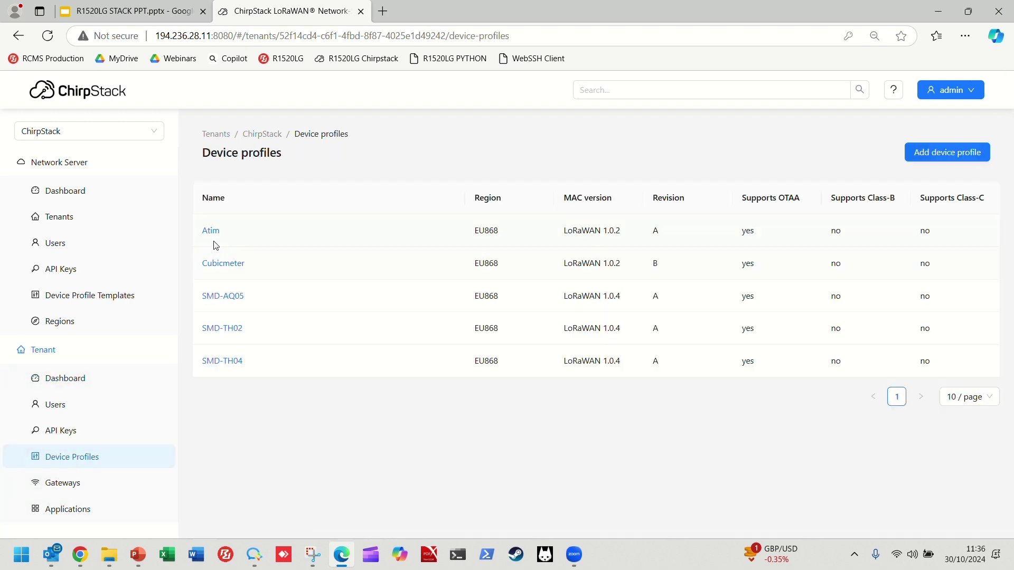
left_click(213, 231)
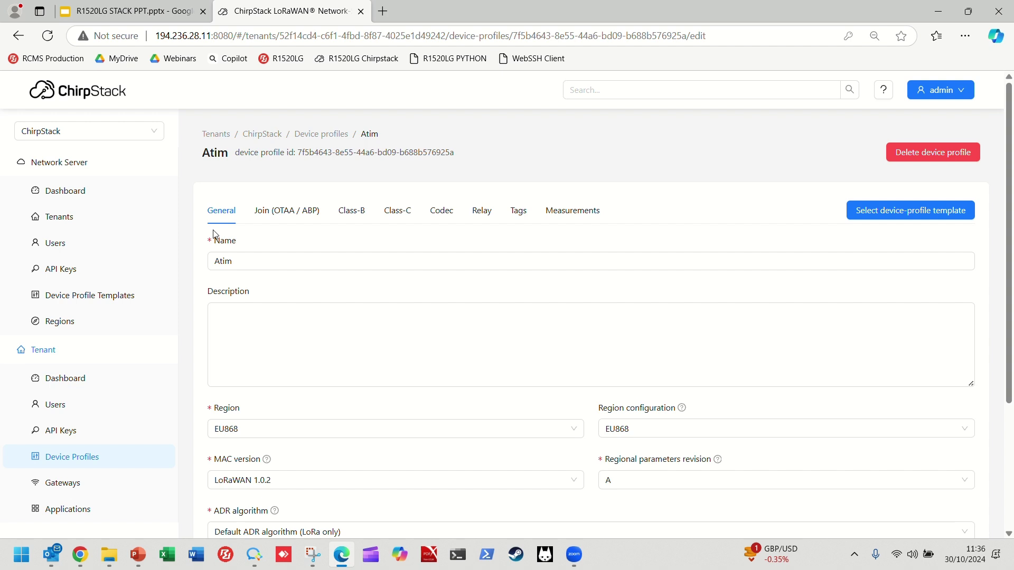
left_click(441, 214)
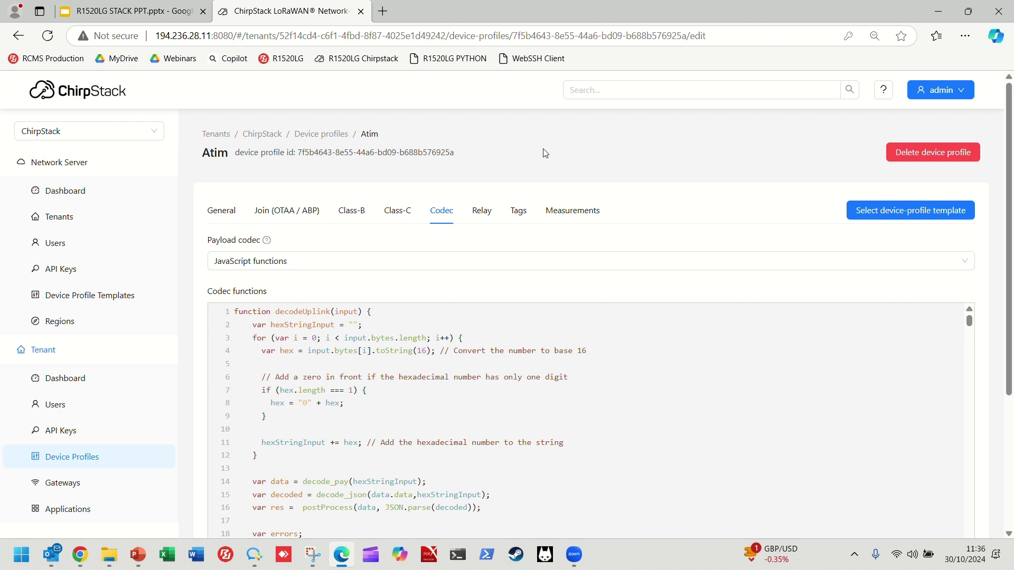
Open the ros-app application and examine the link metrics of device AQ05
left_click(64, 510)
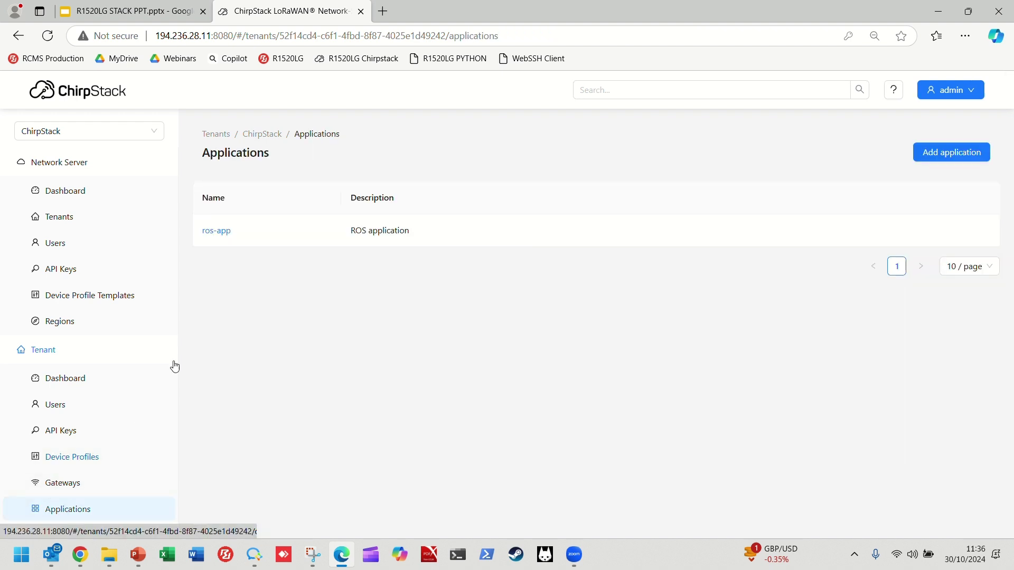
left_click(214, 231)
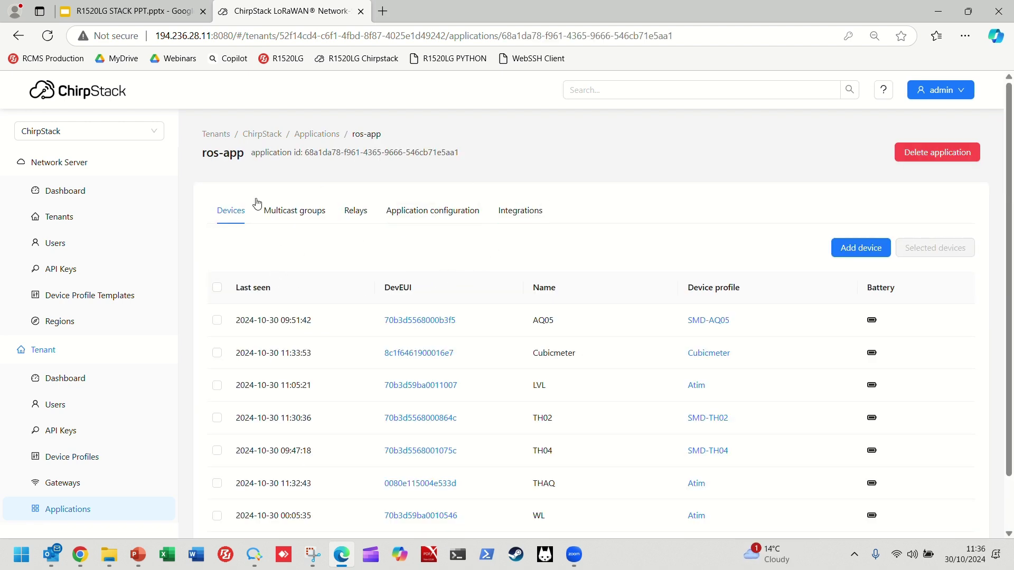
left_click(436, 321)
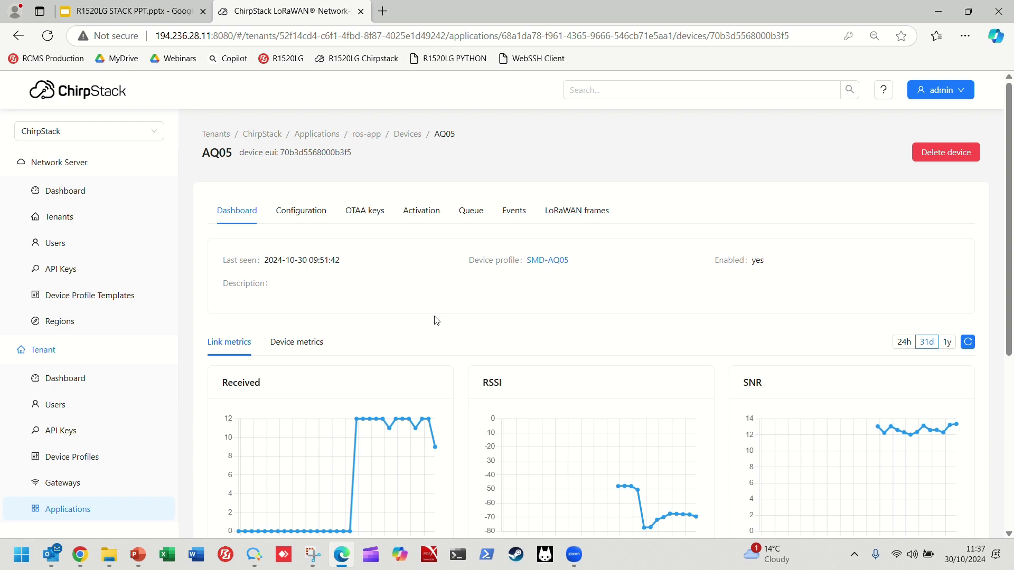
Change the address to 194.236.28.11:8081 to load the Python IoT dashboard
left_click(235, 36)
key("Escape")
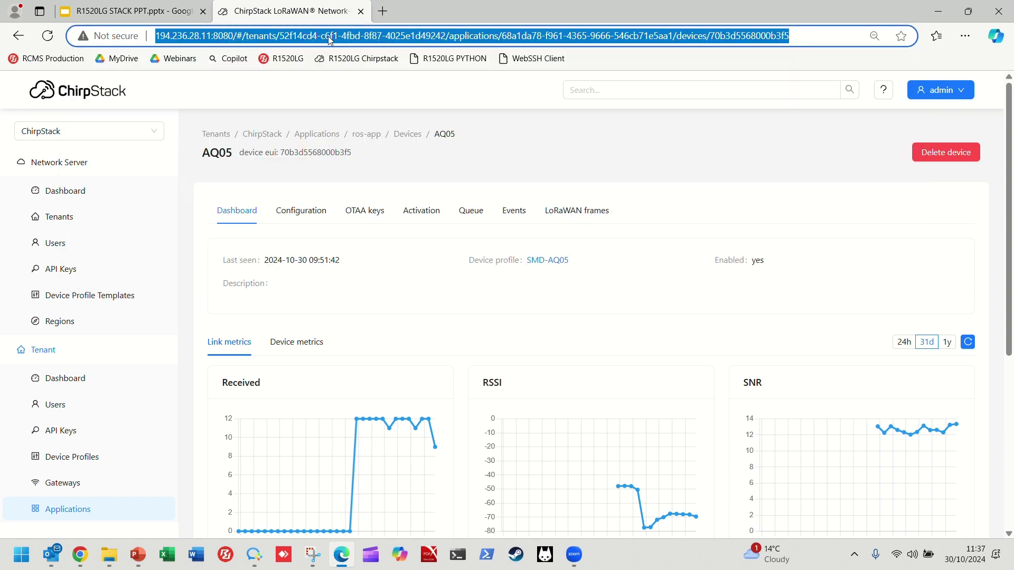
left_click(297, 36)
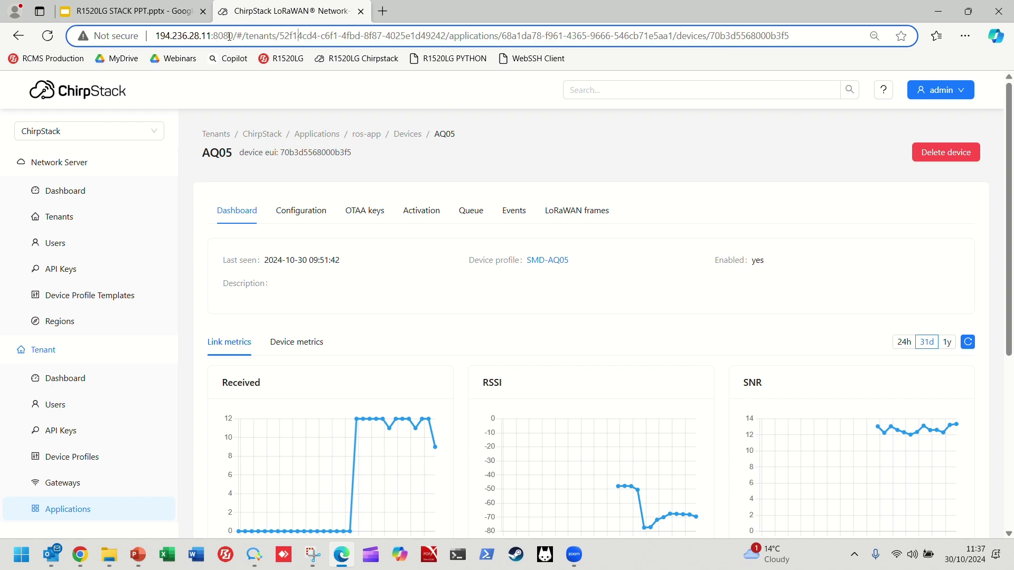
left_click_drag(229, 34, 801, 46)
key("BackSpace")
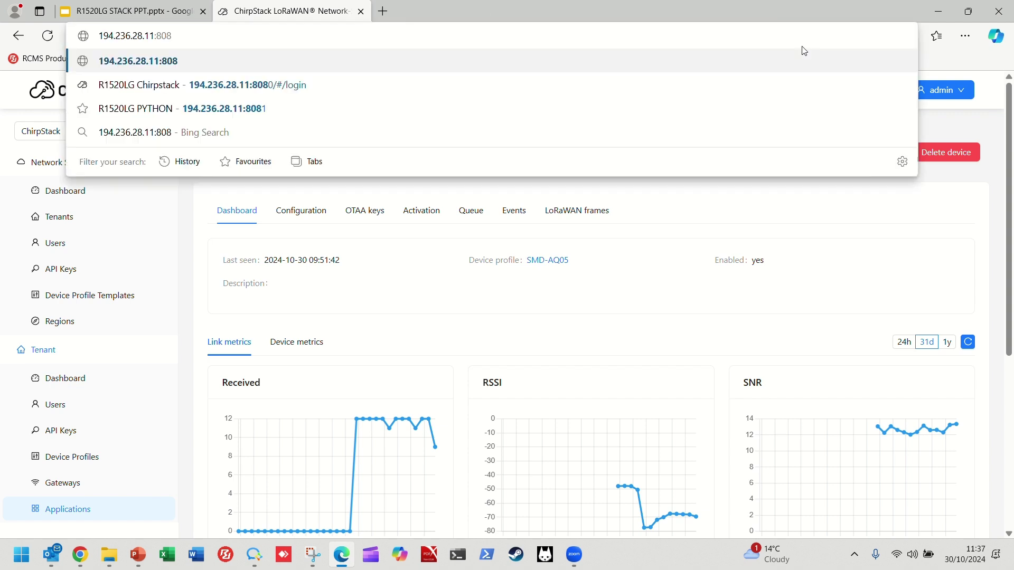
type("1")
key("Return")
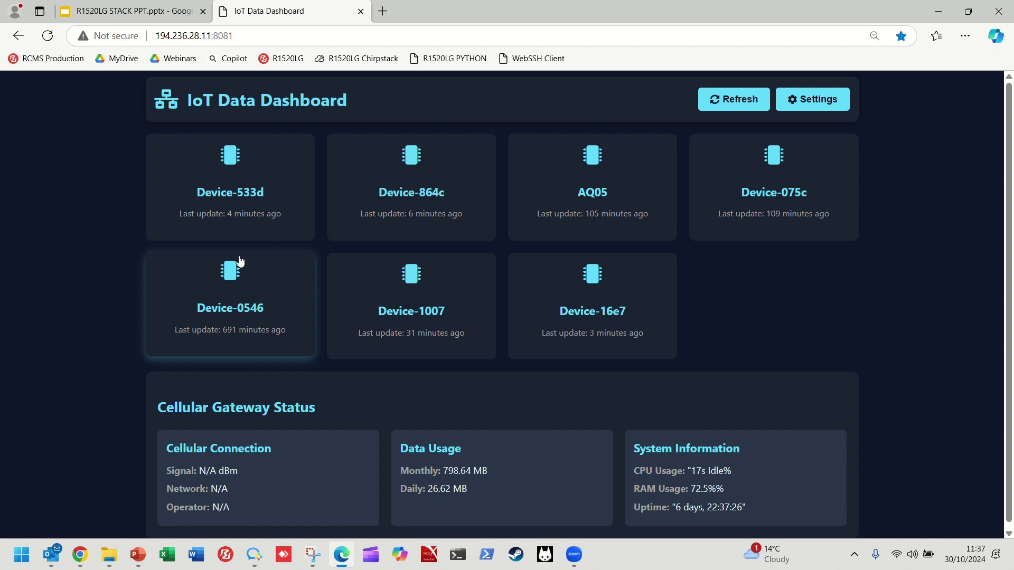
Examine the device data and Modbus mapping of Device-533d and close its details
left_click(240, 177)
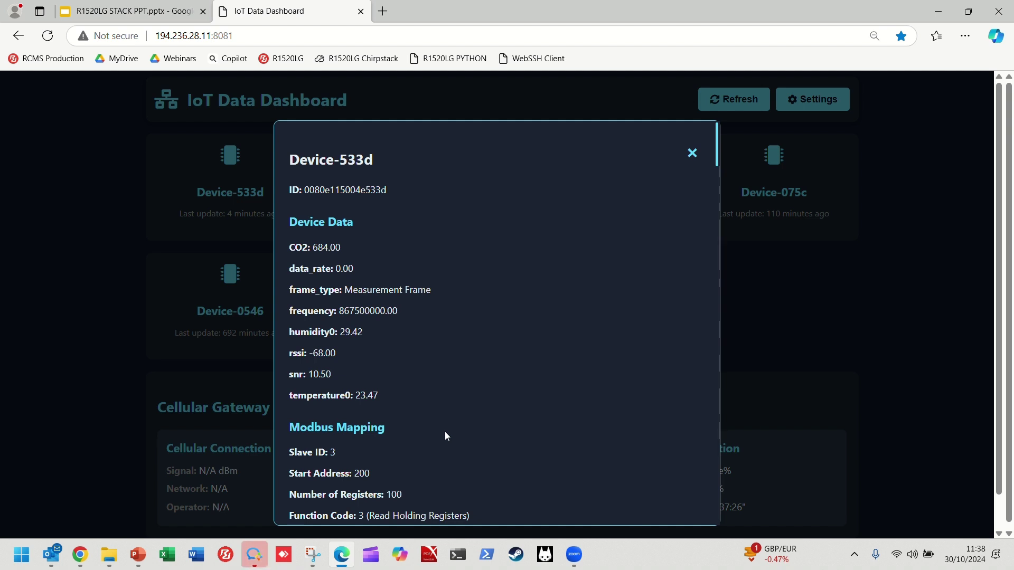
left_click(691, 154)
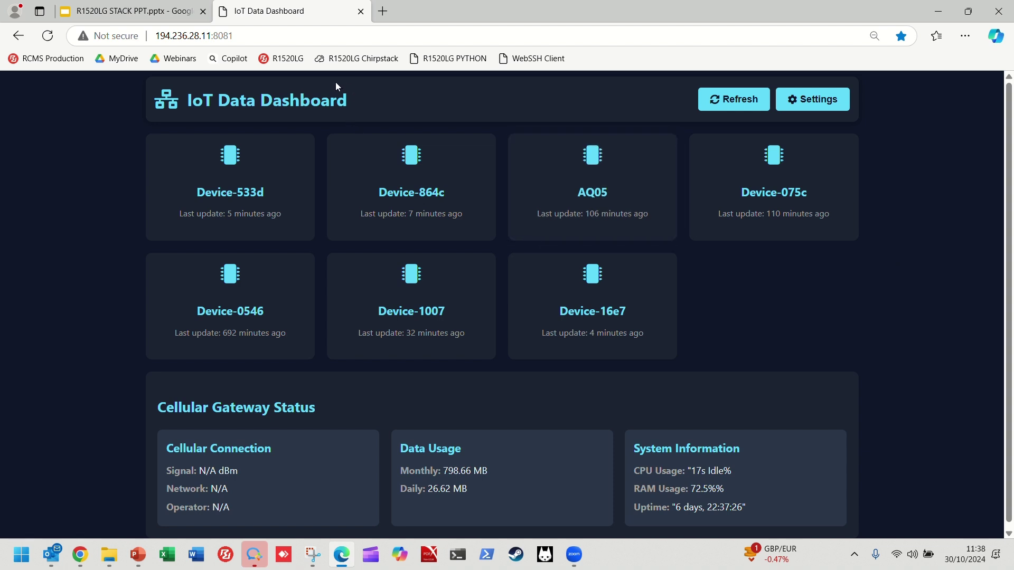
left_click(278, 36)
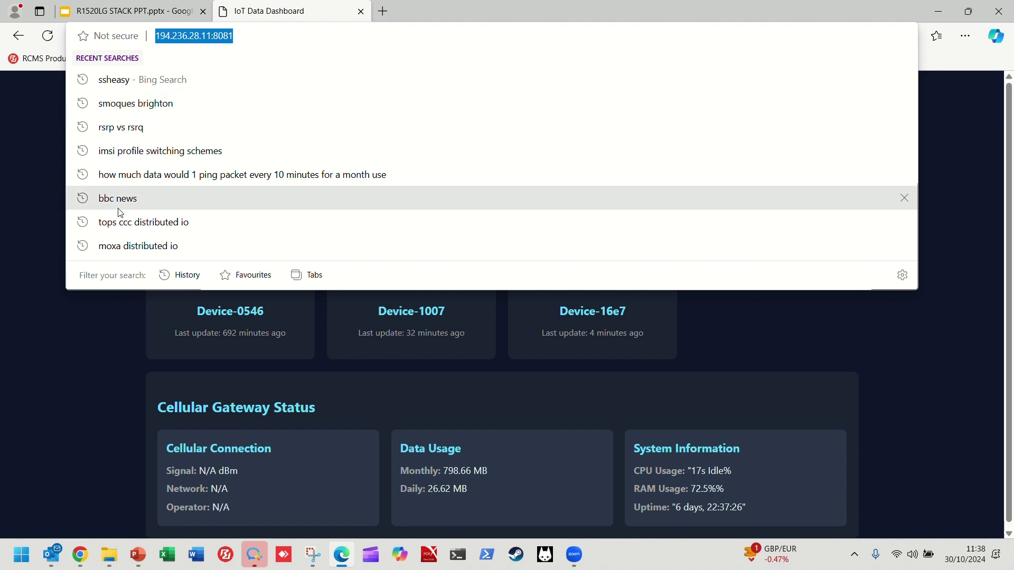
left_click(21, 211)
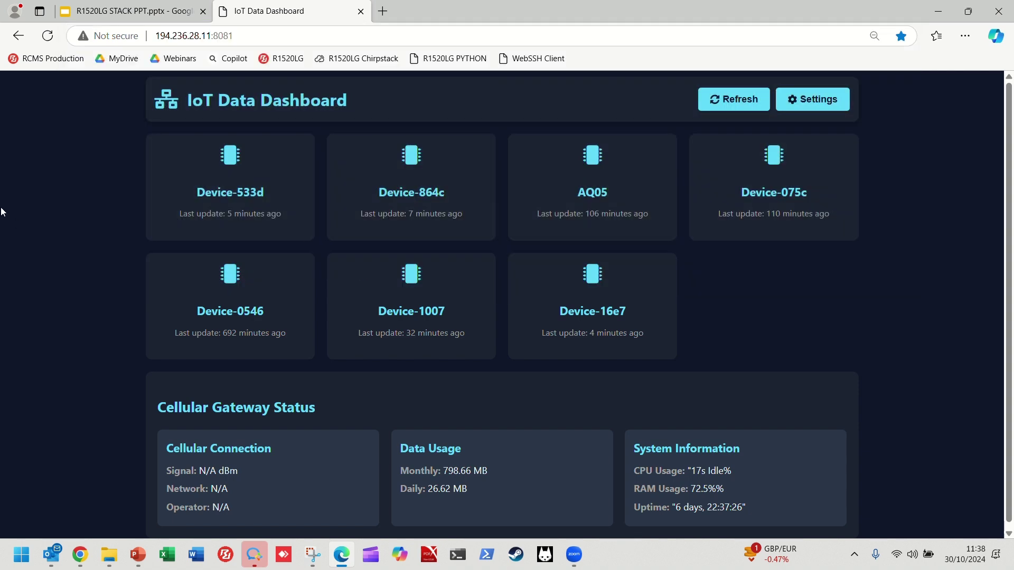
Open the bookmarked WebSSH client and fill in host 194.236.28.11 and user sudoku
left_click(537, 61)
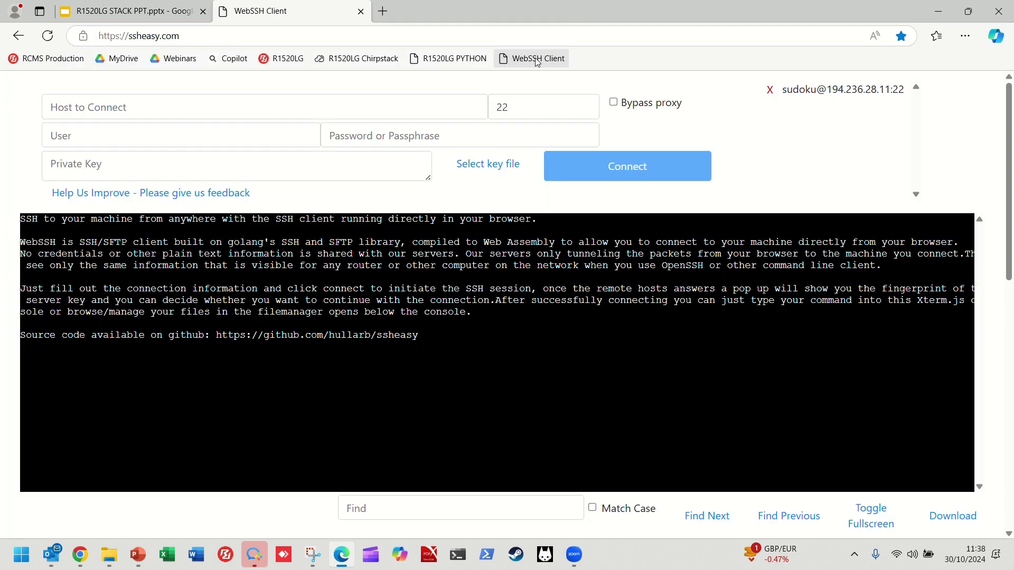
left_click(128, 107)
type("194.236")
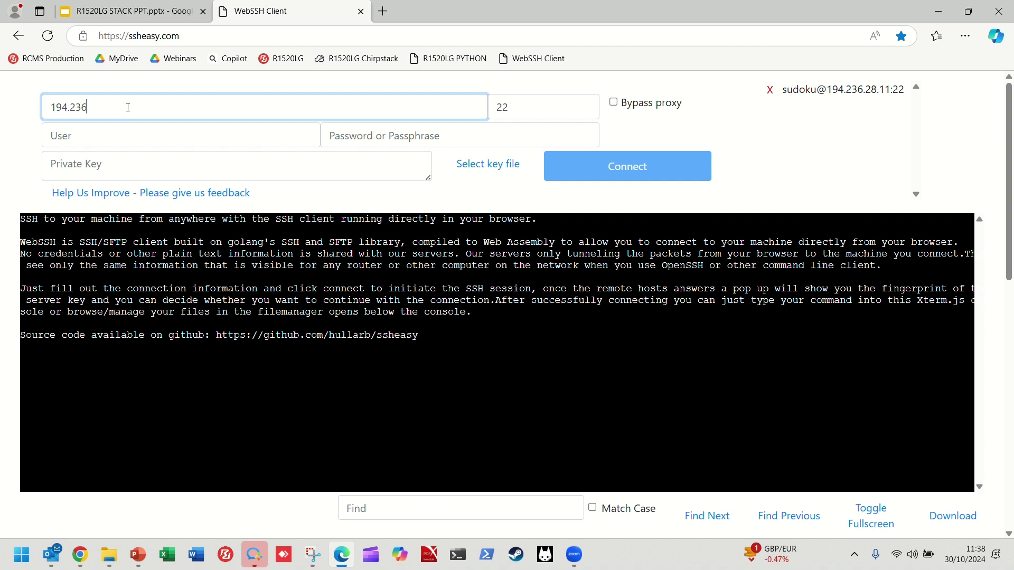
type(".28.11")
left_click(138, 136)
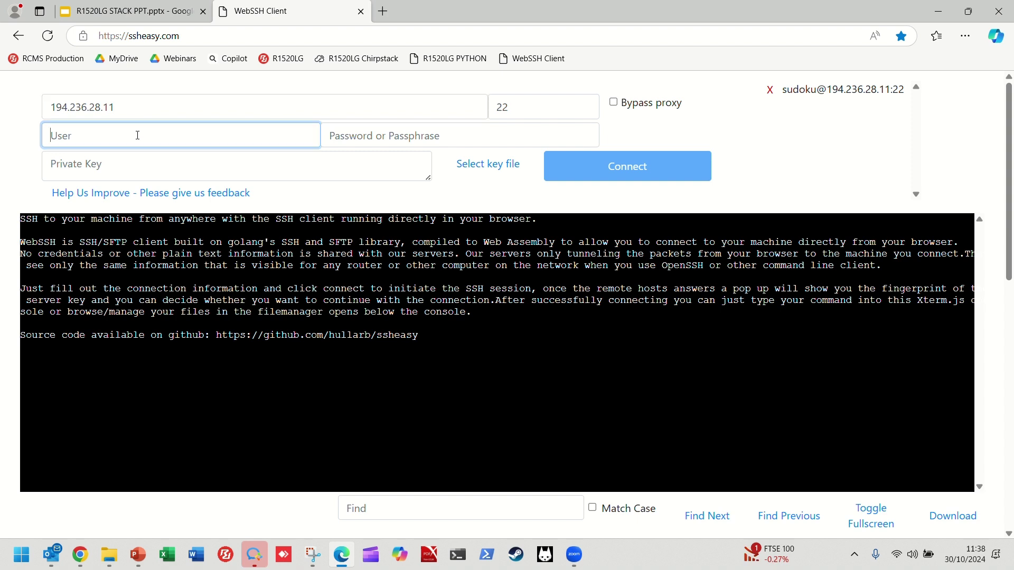
type("sudoku")
key("Tab")
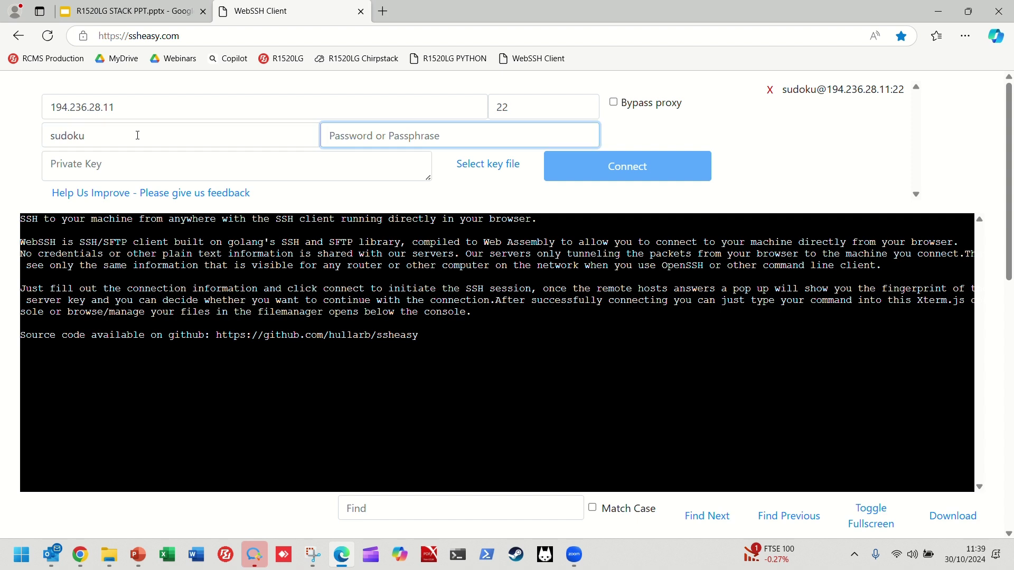
Enter the SSH account password, connect to the router and accept the server fingerprint
type("•••••")
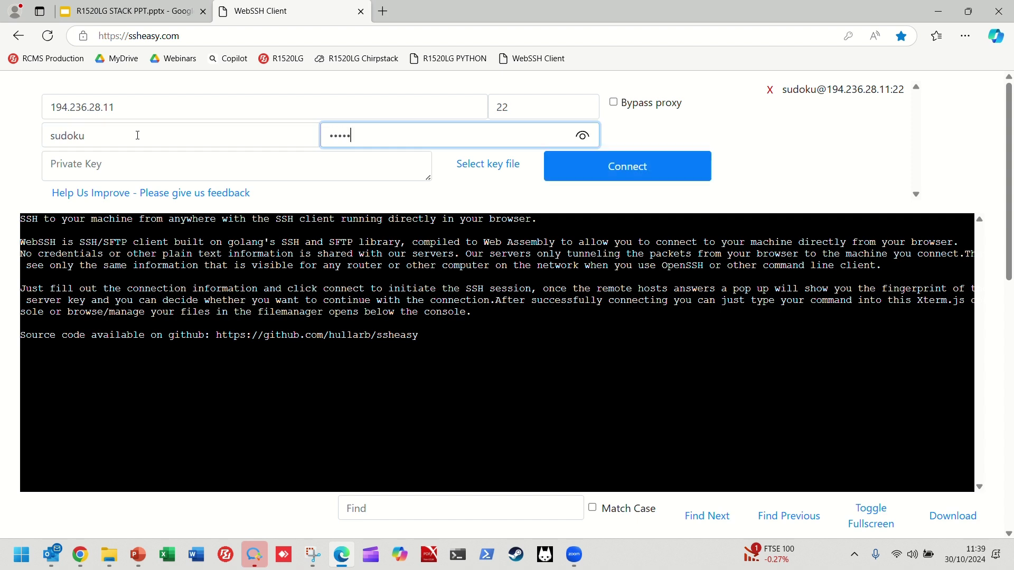
type("••••••••")
left_click(614, 170)
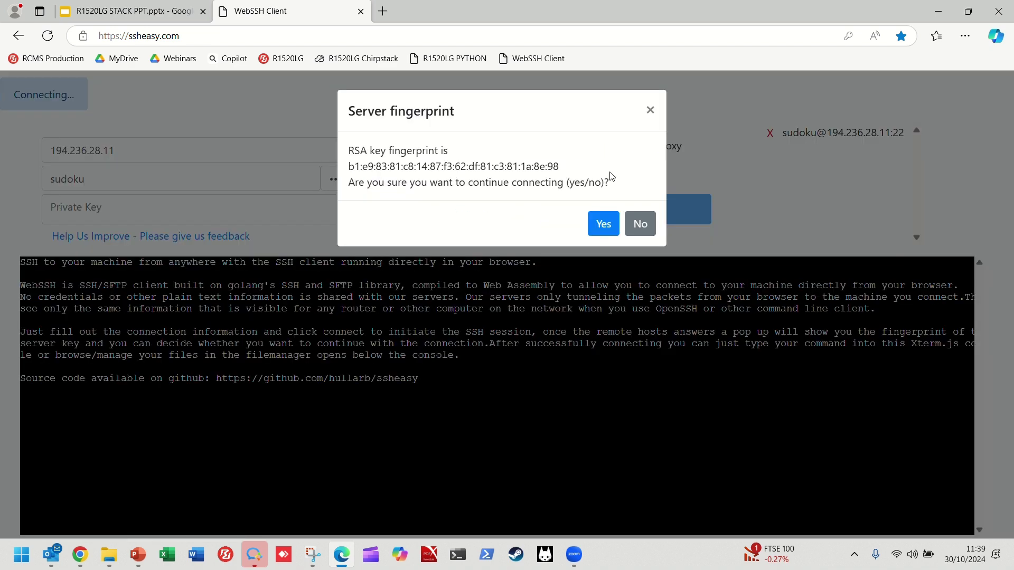
left_click(604, 224)
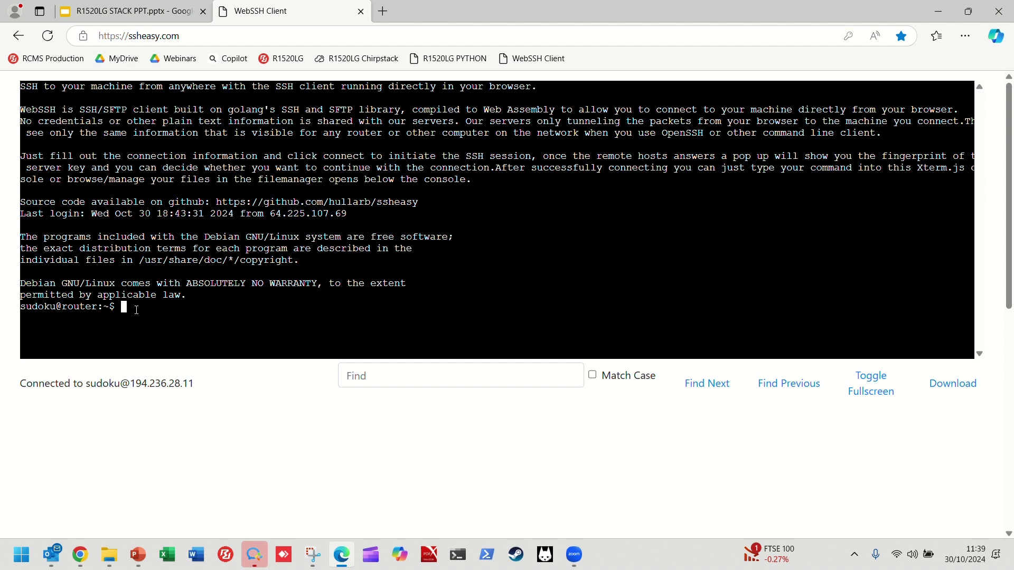
Move up from the home folder to the file system root with cd .. commands
type("cd ..")
key("Return")
type("cd,")
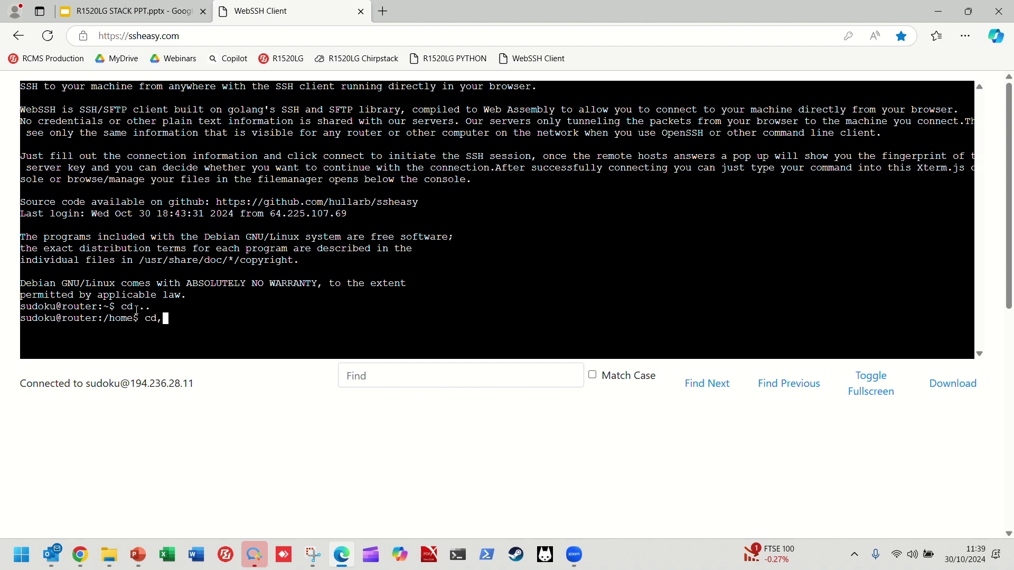
key("BackSpace")
type("..")
key("Return")
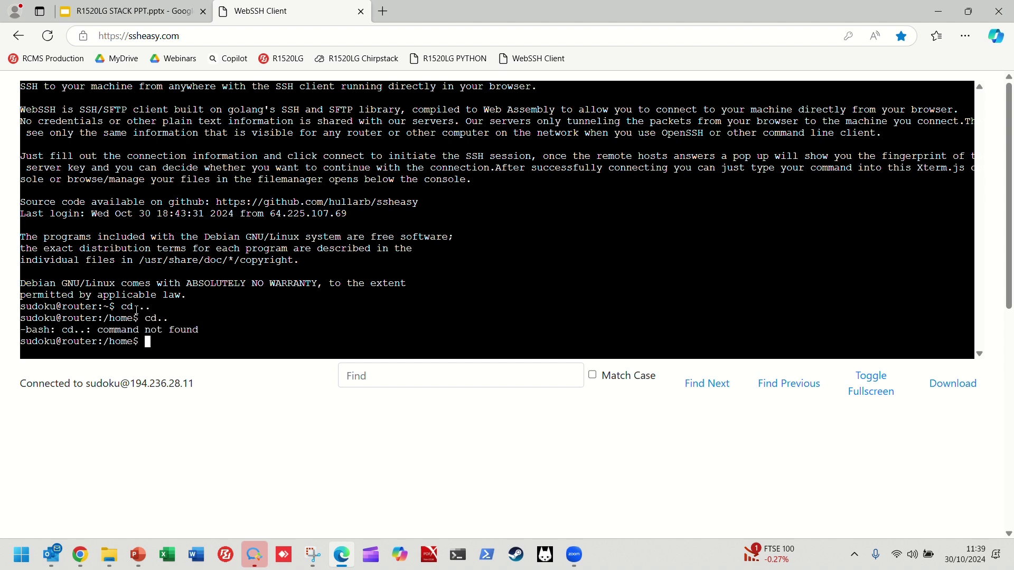
type("l")
key("BackSpace")
type("cd ..")
key("Return")
List the root directory's contents with ls and print the working directory with pwd
type("l")
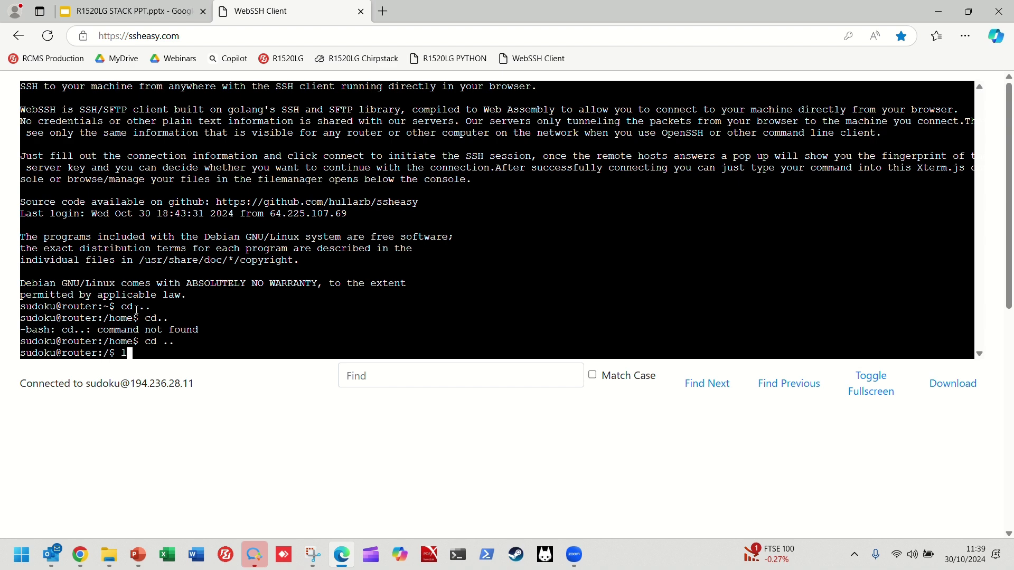
type("s")
key("Return")
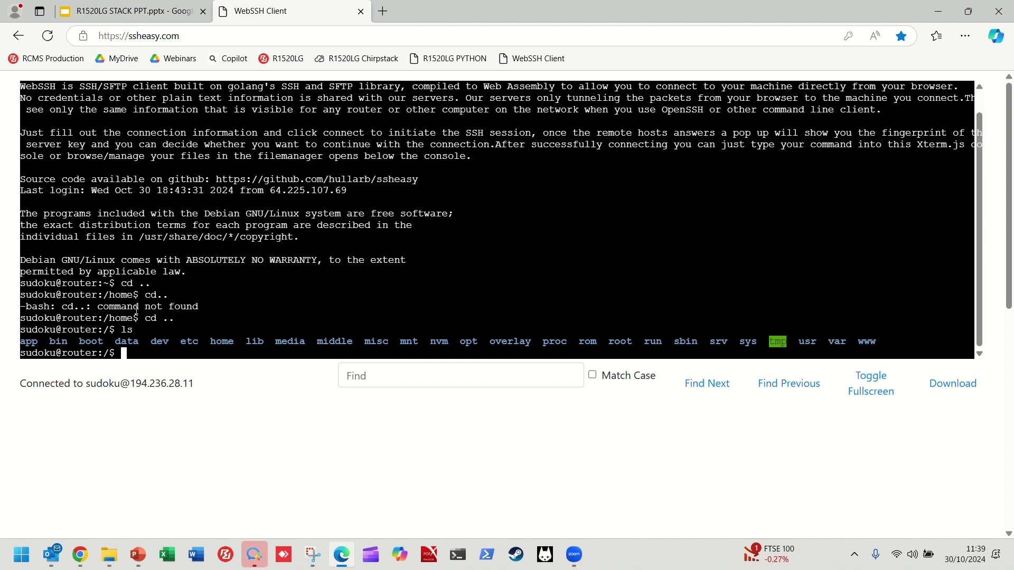
type("pwd")
key("Return")
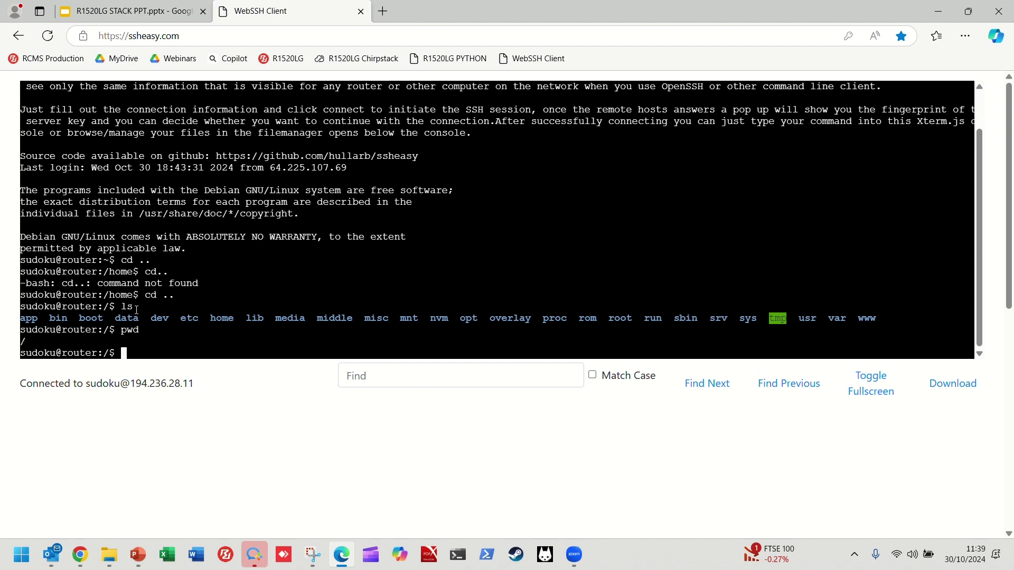
Change into the home directory and list its contents
type("cd home")
key("Return")
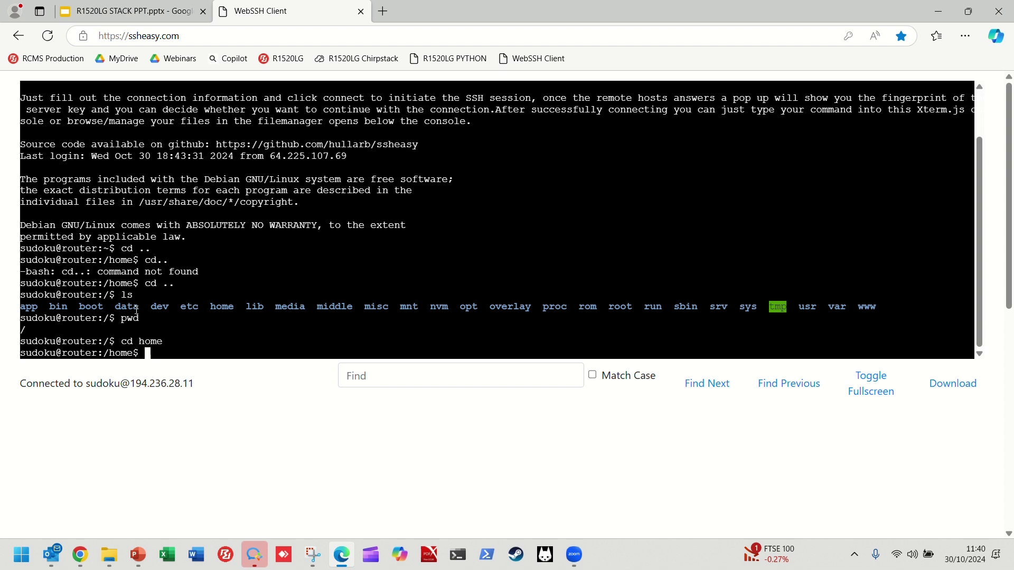
type("ls")
key("Return")
Change into the sudoku directory and list its files
type("cd sudoku")
key("Return")
type("ls")
key("Return")
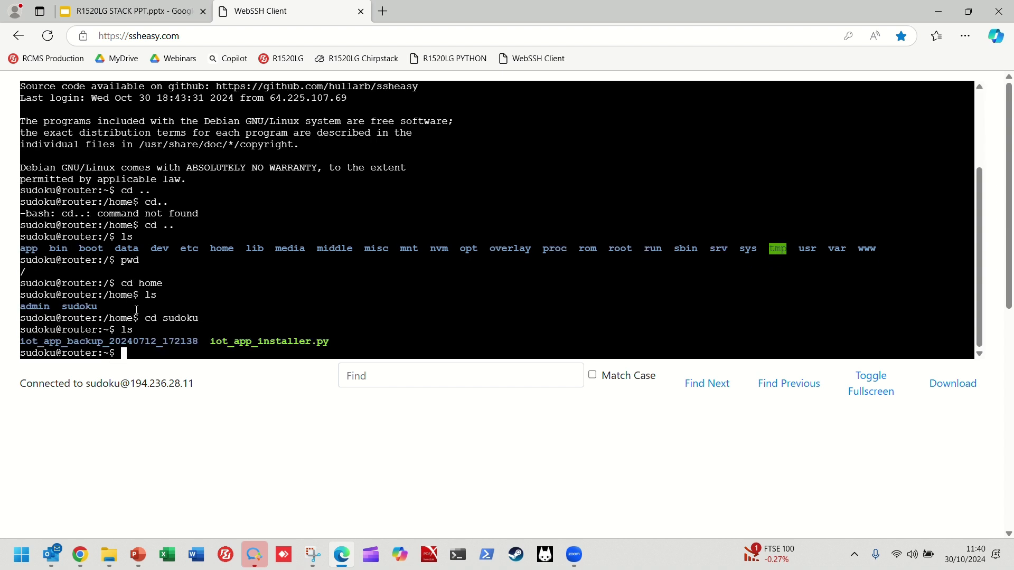
Change into the iot_app_backup_20240712_172138 directory and list the Python application's files
type("cd iot_app_")
key("Tab")
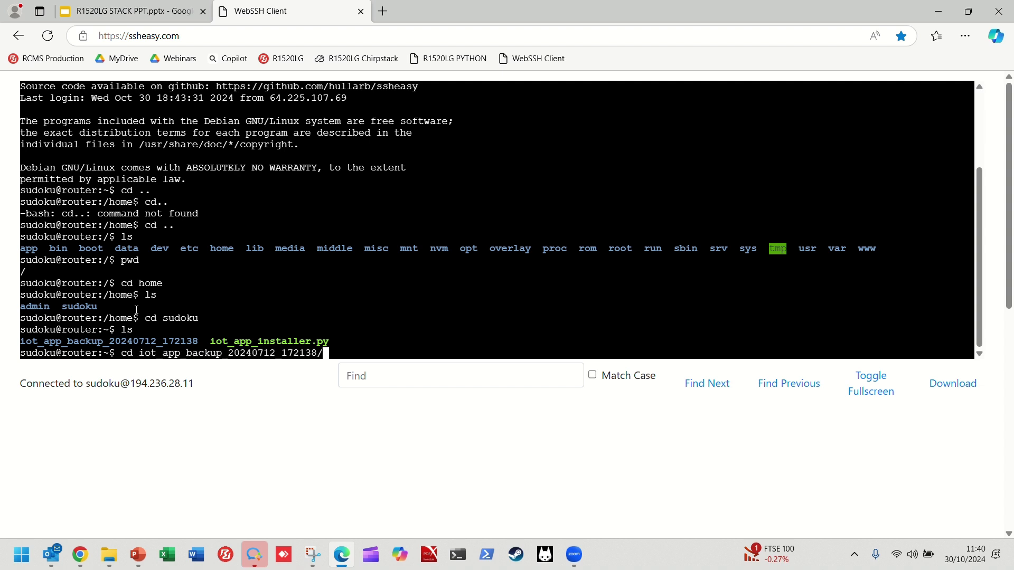
key("Return")
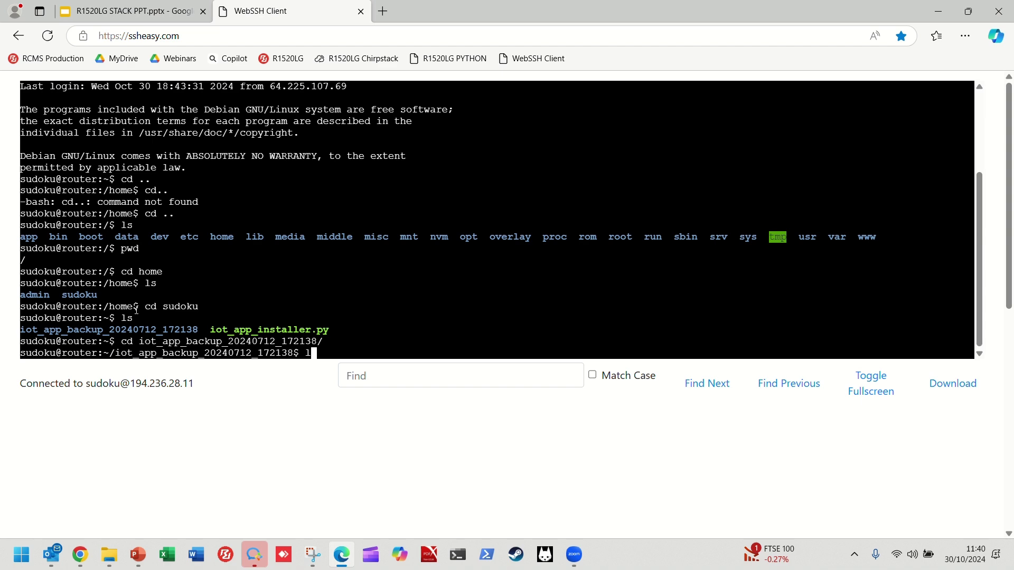
type("ls")
key("Return")
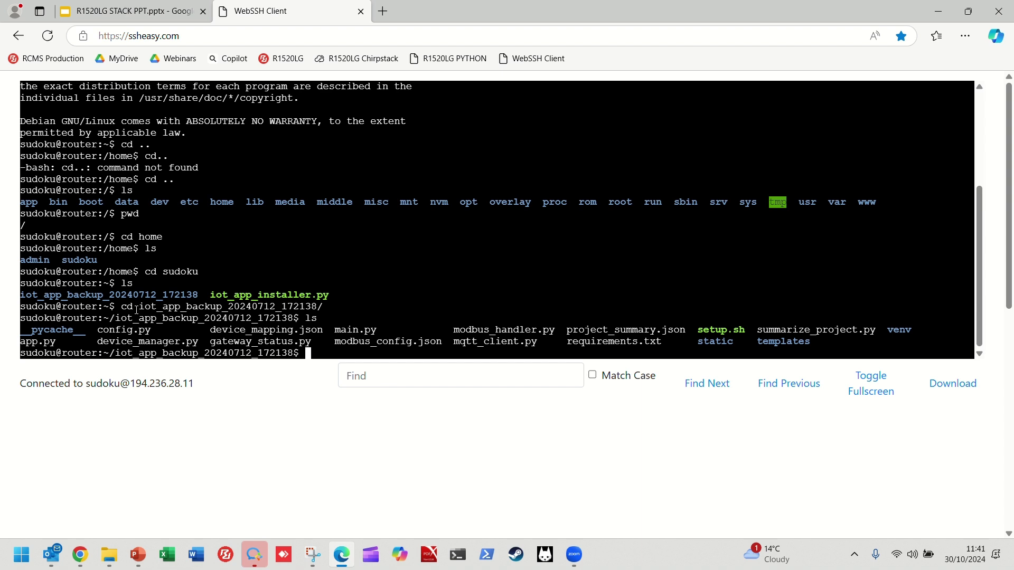
Run the sl command in the router's terminal from the IoT app backup directory
left_click(127, 326)
type("sl")
key("Return")
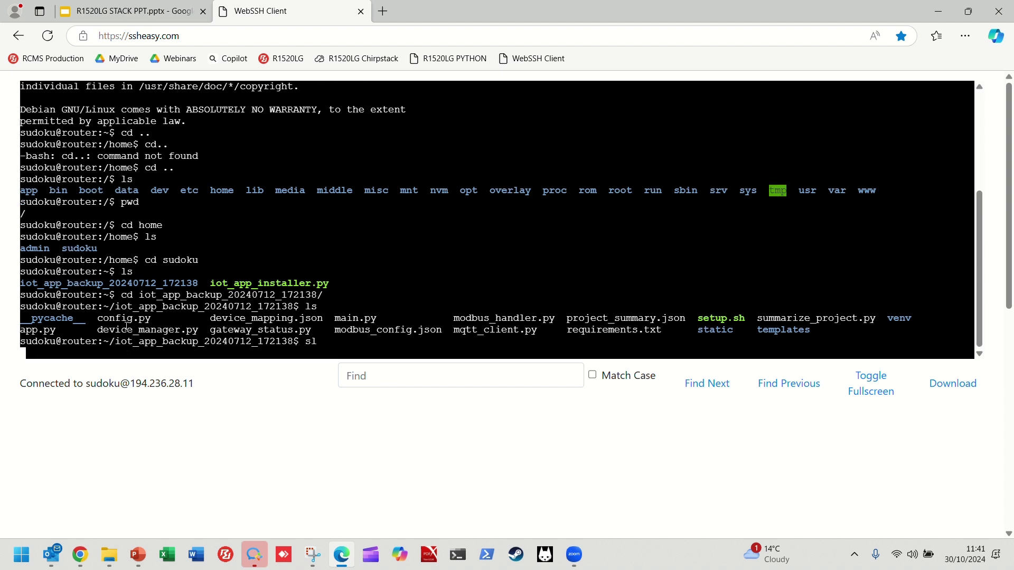